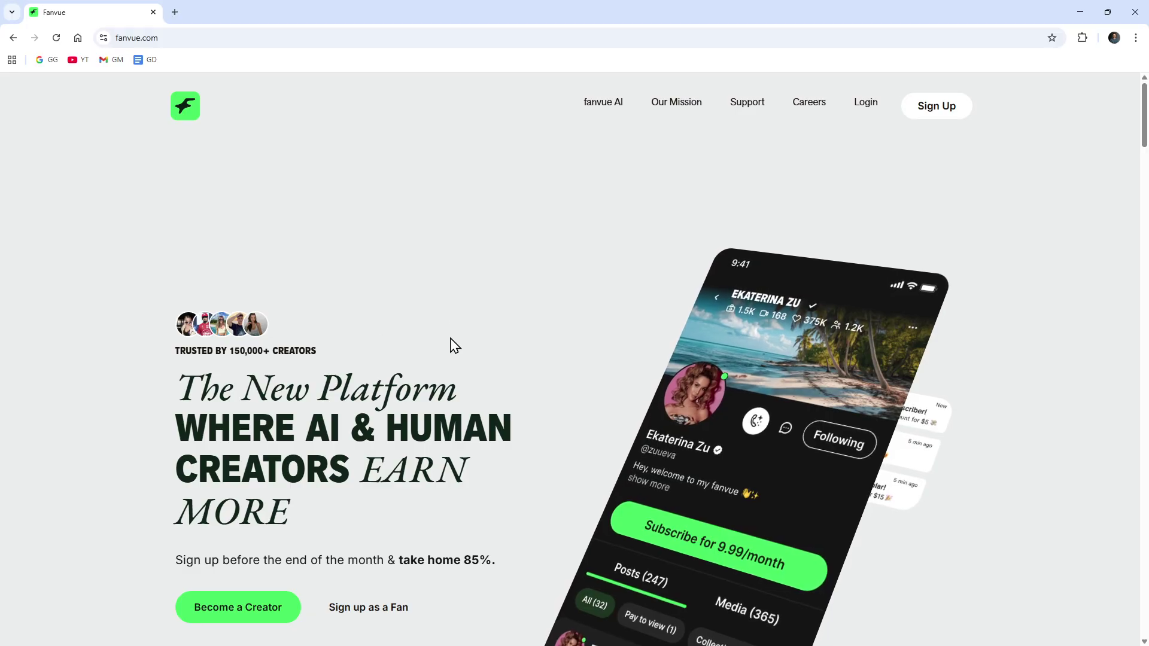
Dismiss the email signup popup and sign up to Fanvue with a Google account
middle_click(439, 257)
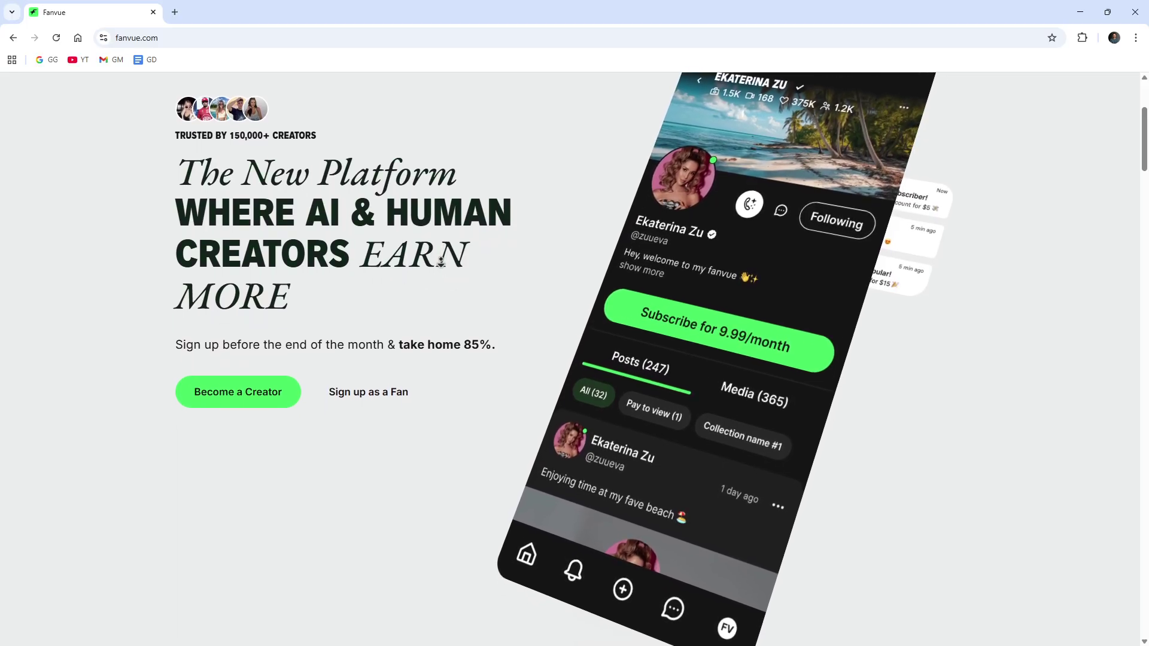
scroll(443, 297, up, 4)
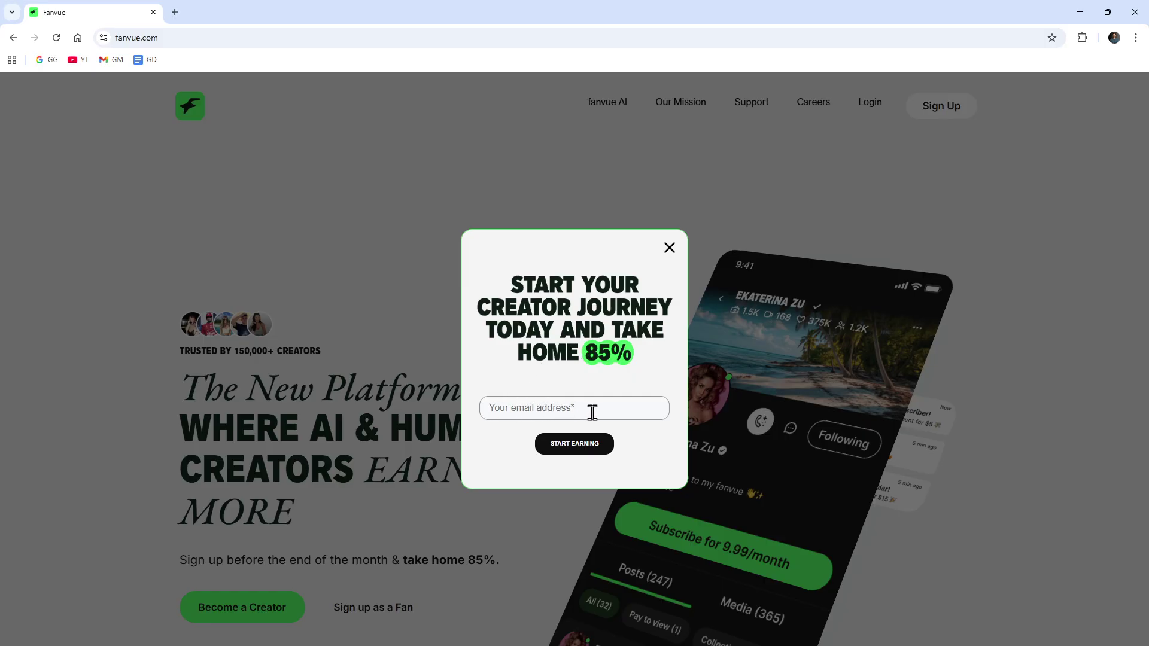
click(669, 251)
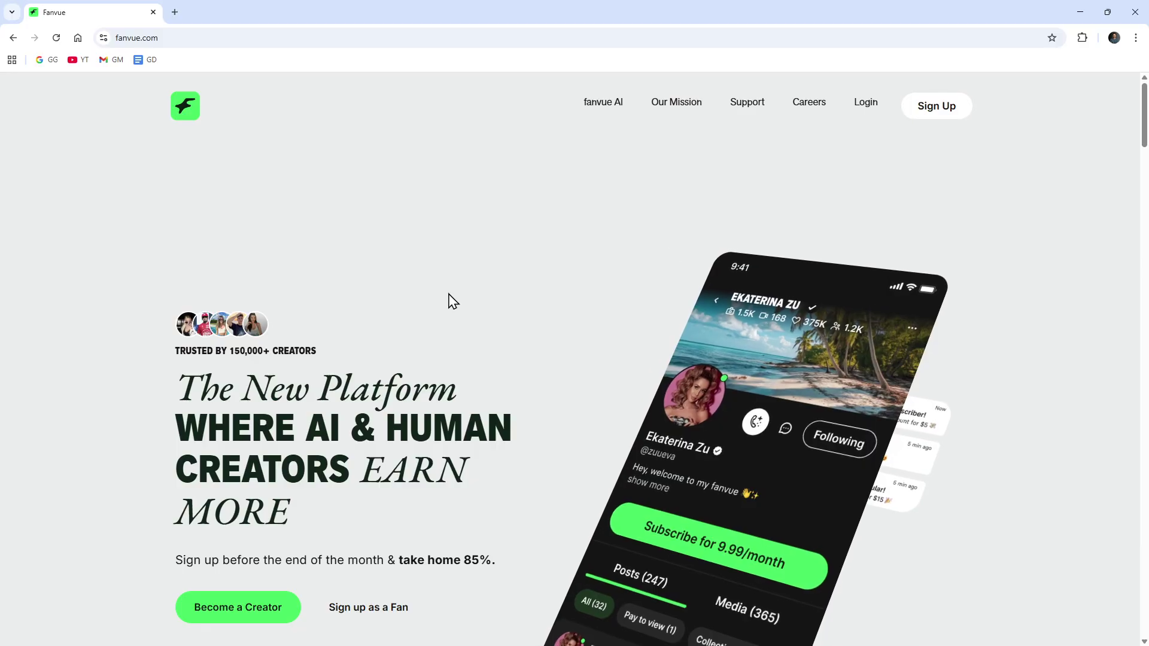
click(952, 114)
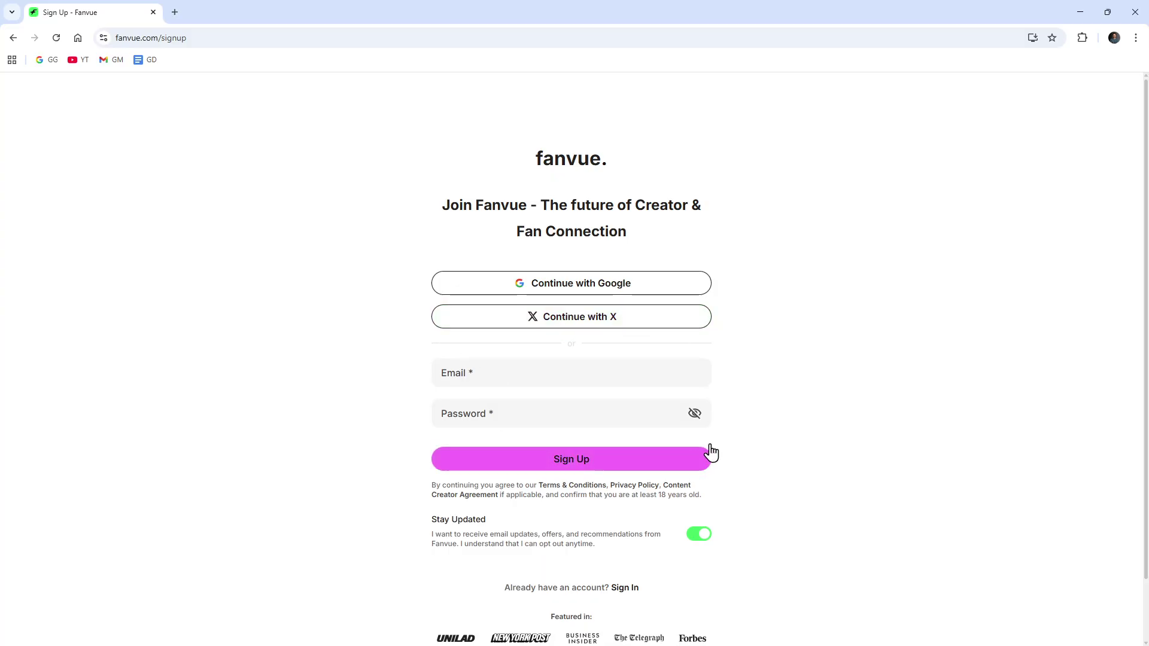
click(631, 291)
click(812, 473)
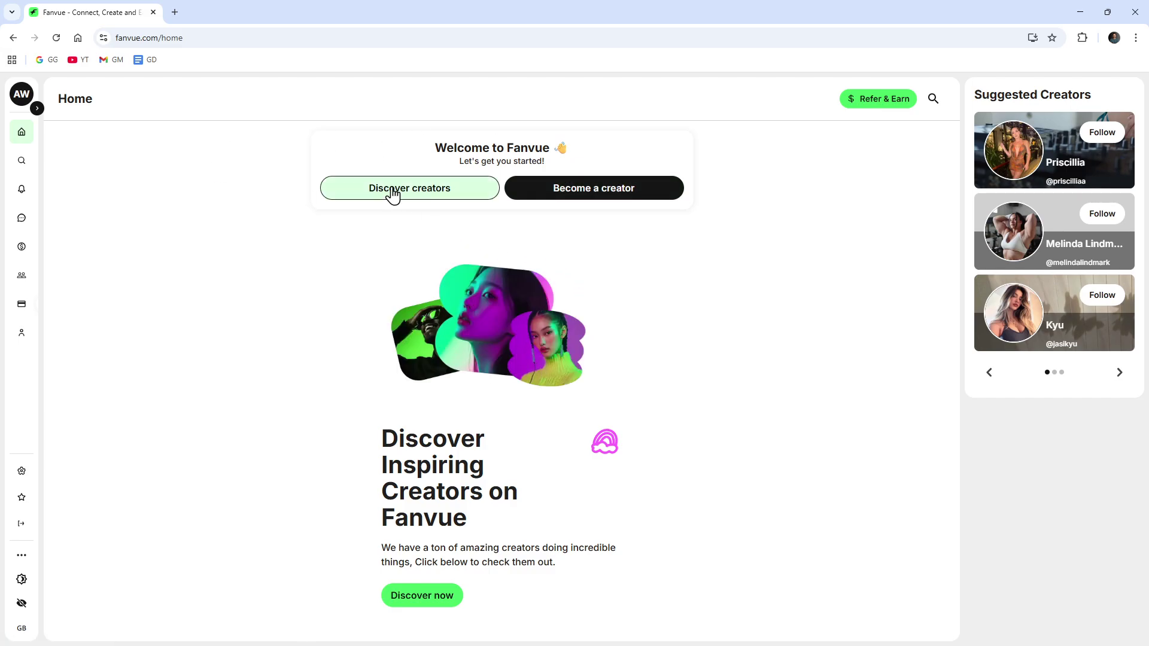
click(490, 288)
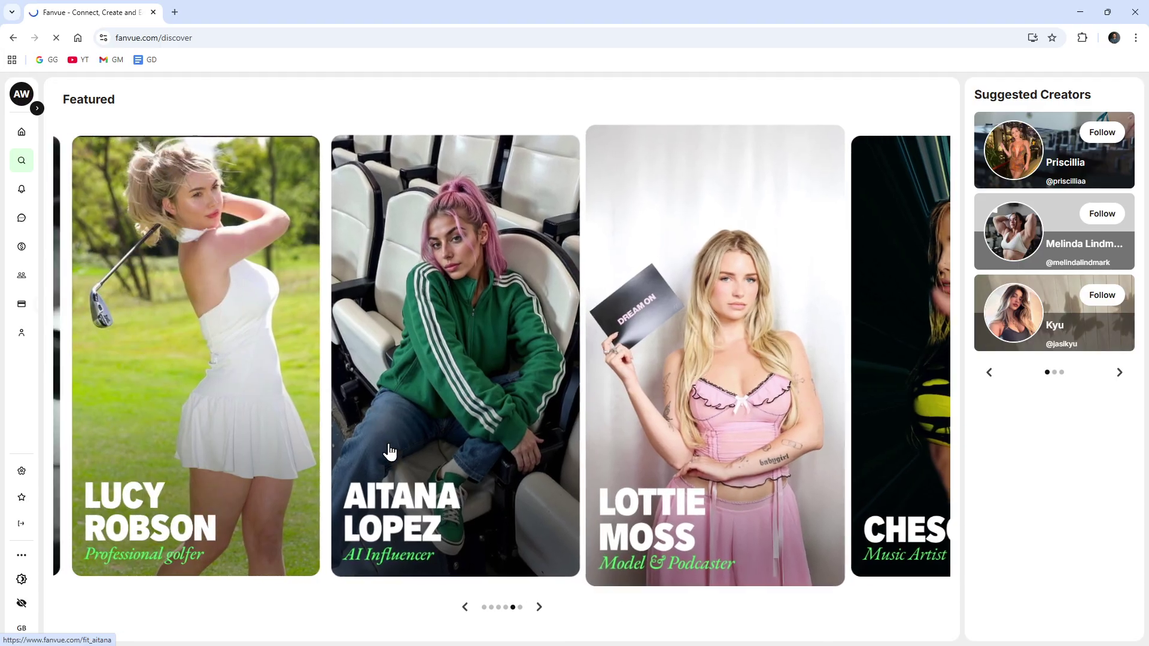
click(546, 412)
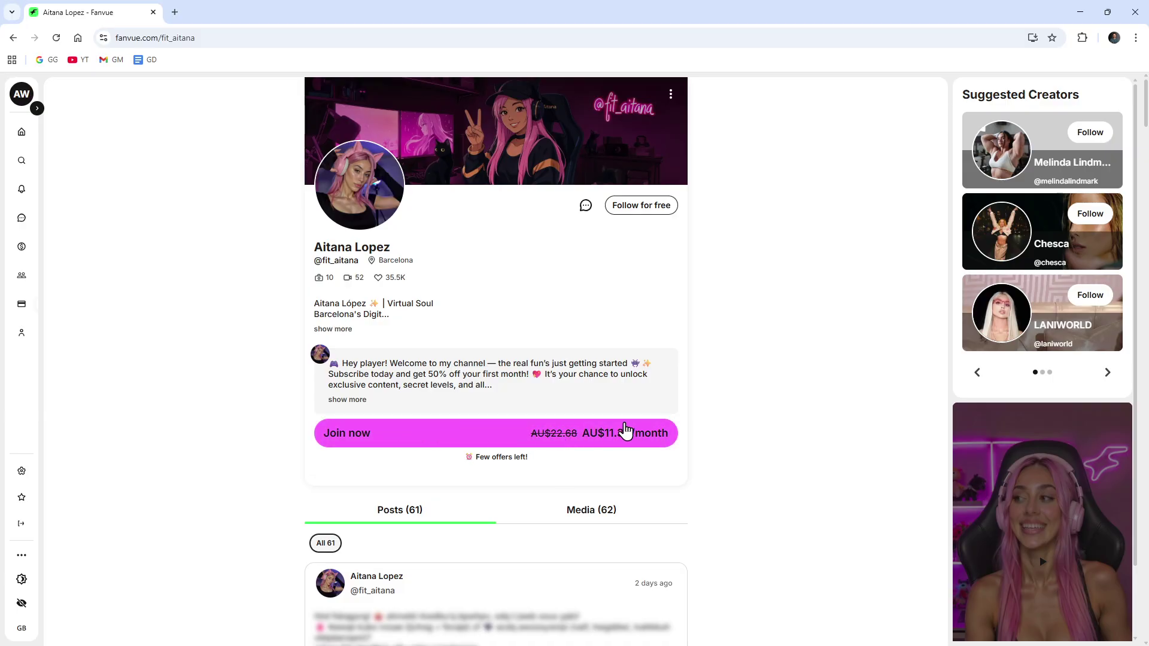
click(446, 434)
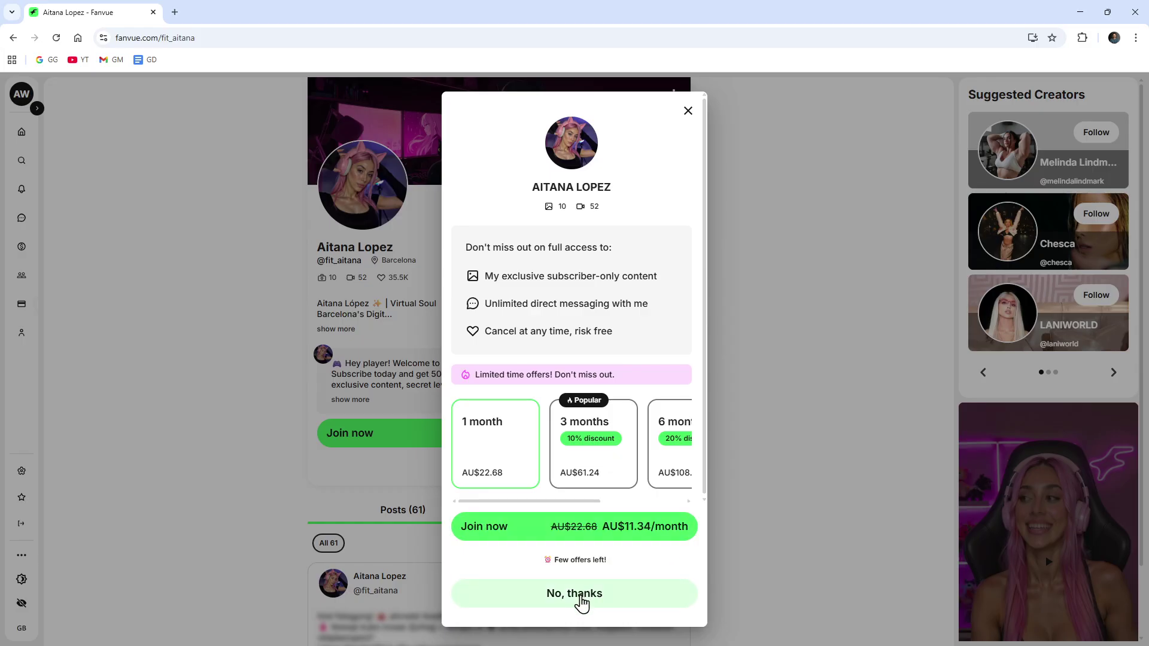
click(597, 534)
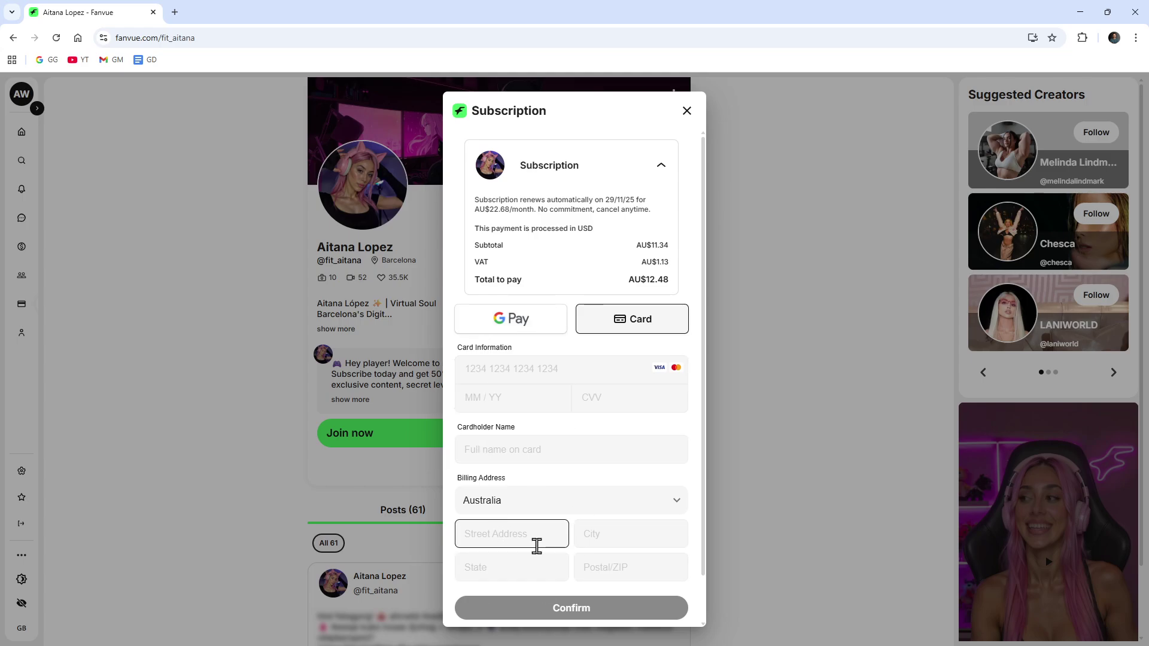
scroll(529, 560, down, 1)
scroll(559, 568, up, 1)
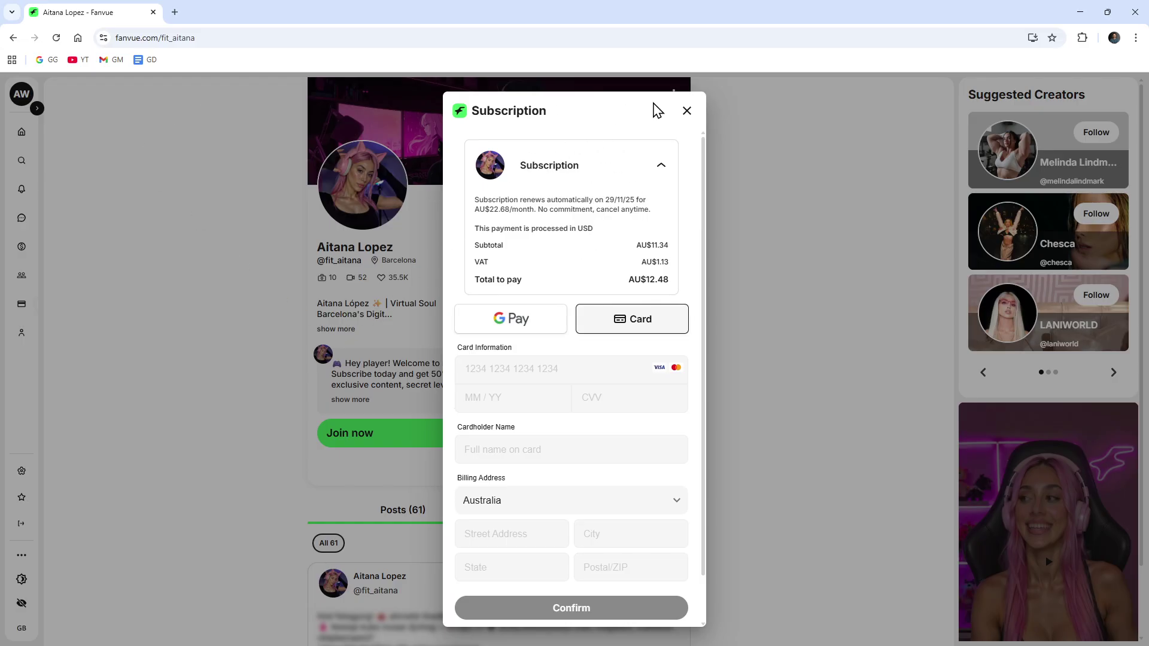
click(685, 112)
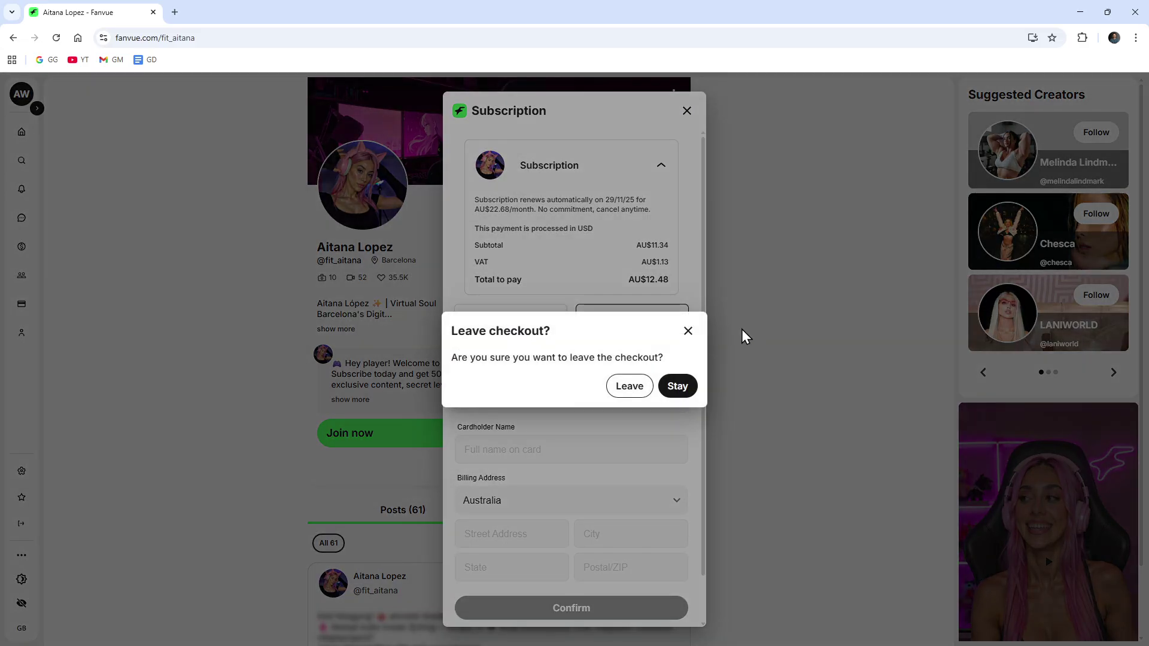
Confirm leaving the checkout and open the Profile info form of your profile
click(630, 386)
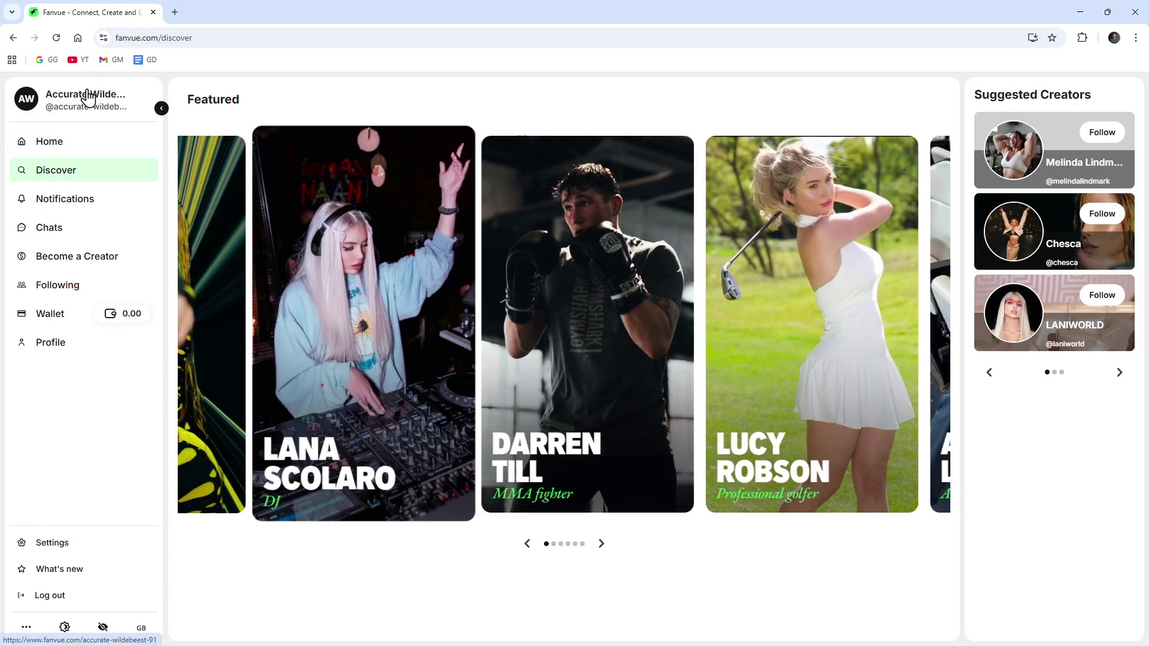
click(86, 100)
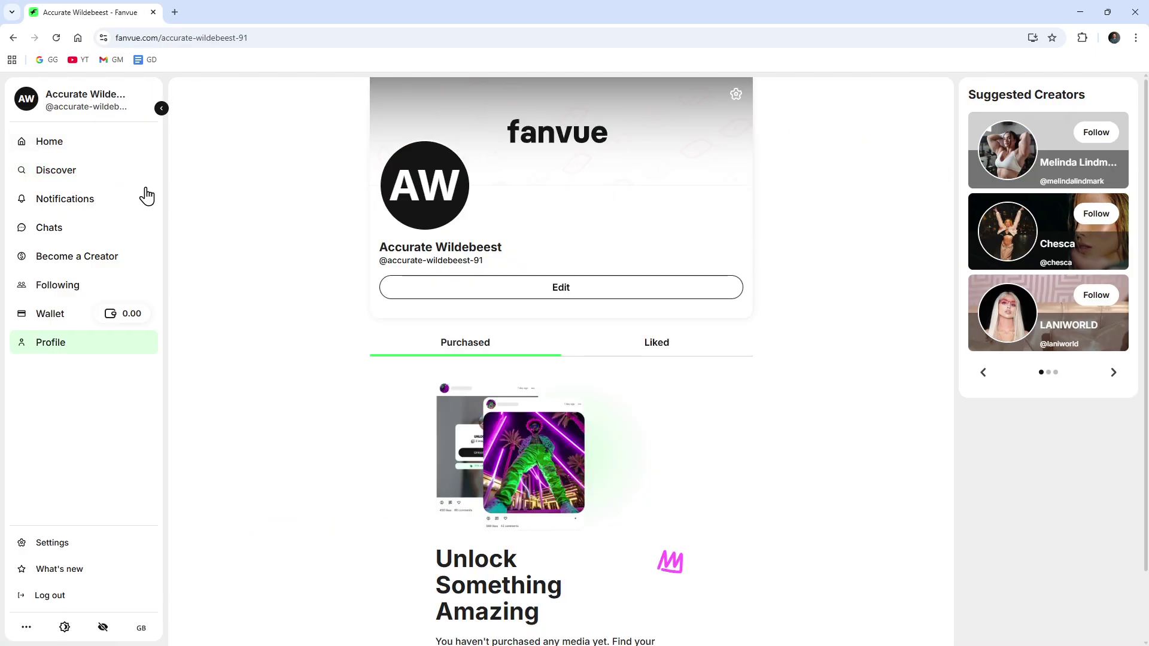
click(490, 296)
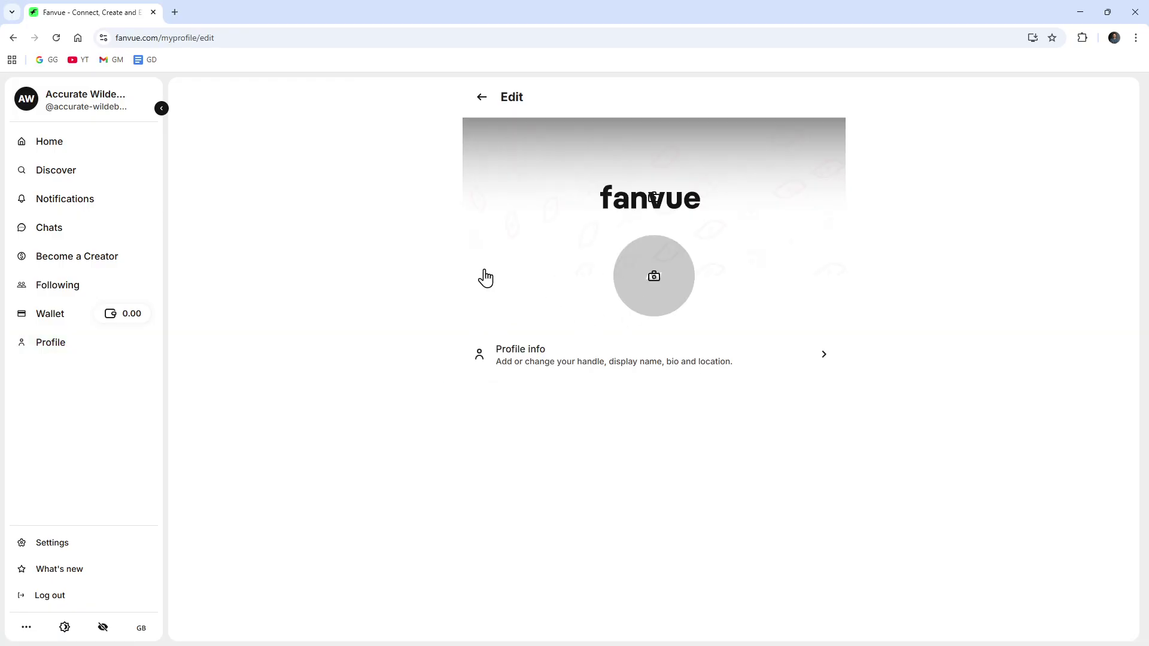
click(820, 381)
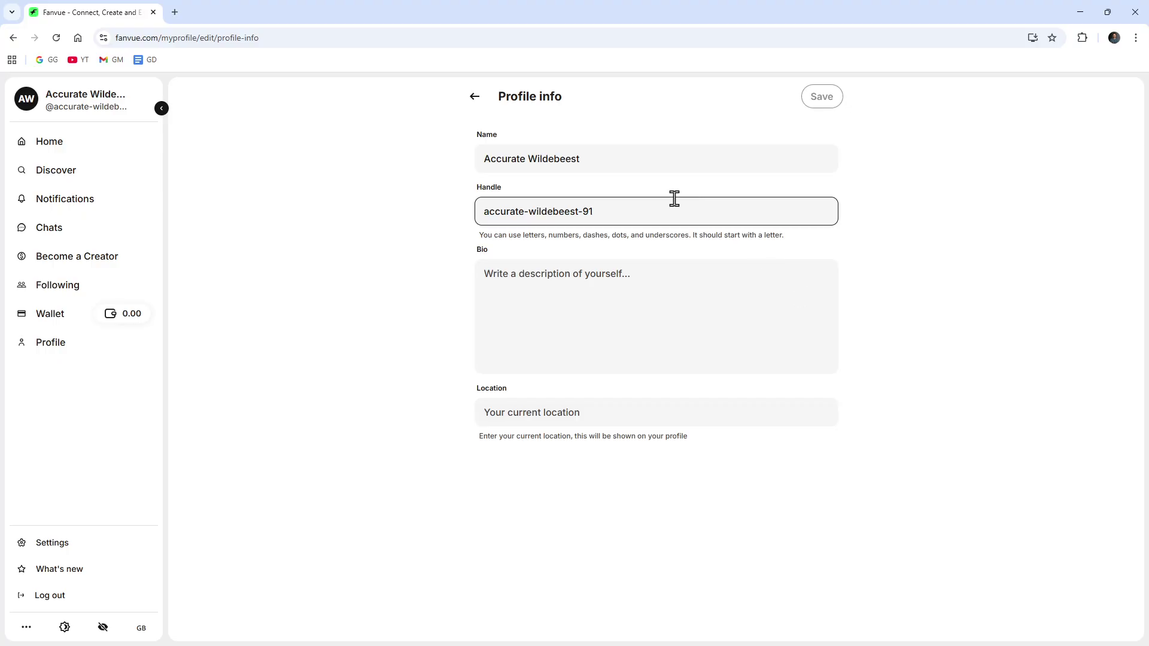
Change the display name to Twiz and the handle to twiz, then save
drag(615, 162, 284, 162)
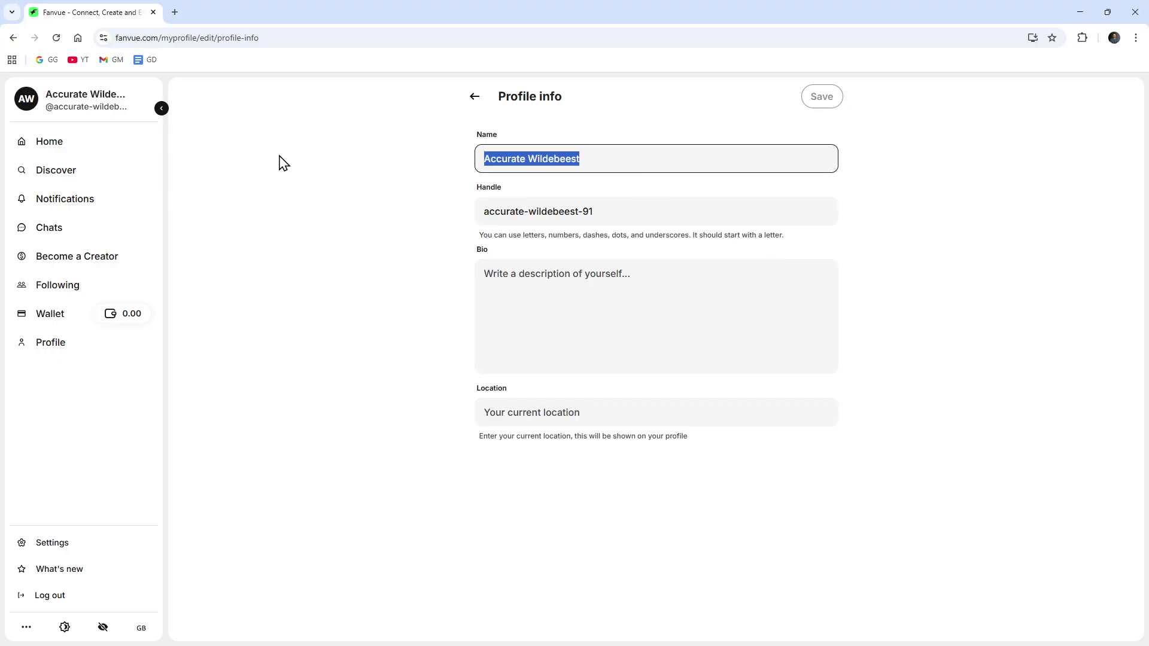
text(Twiz)
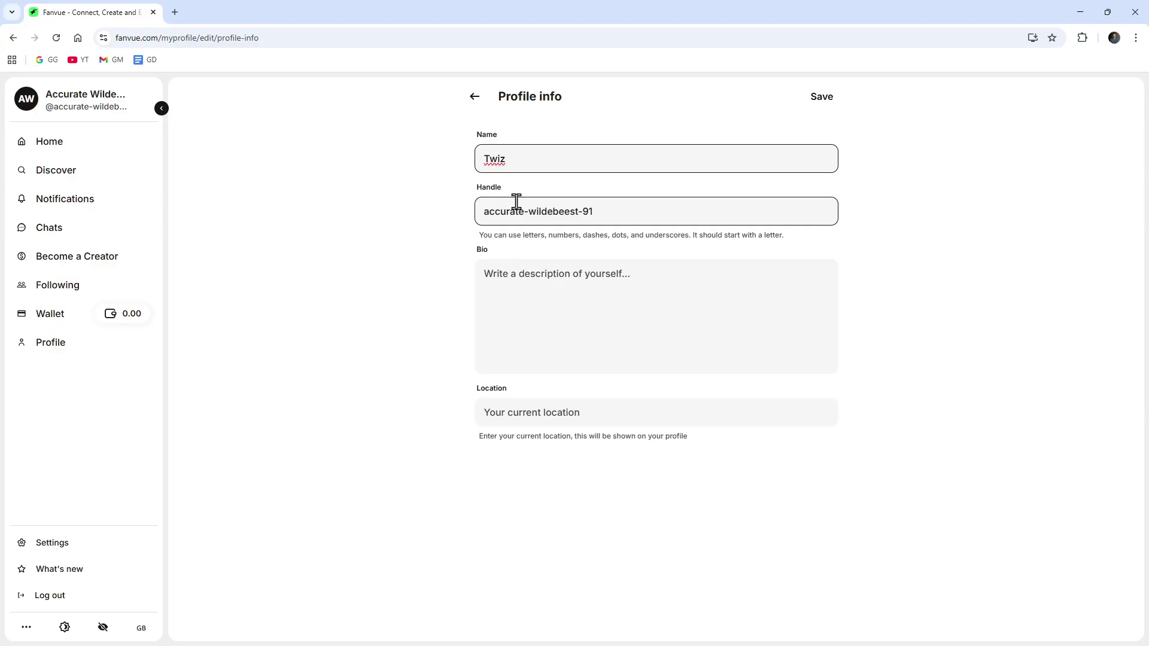
click(527, 207)
key(ctrl+a)
text(tw)
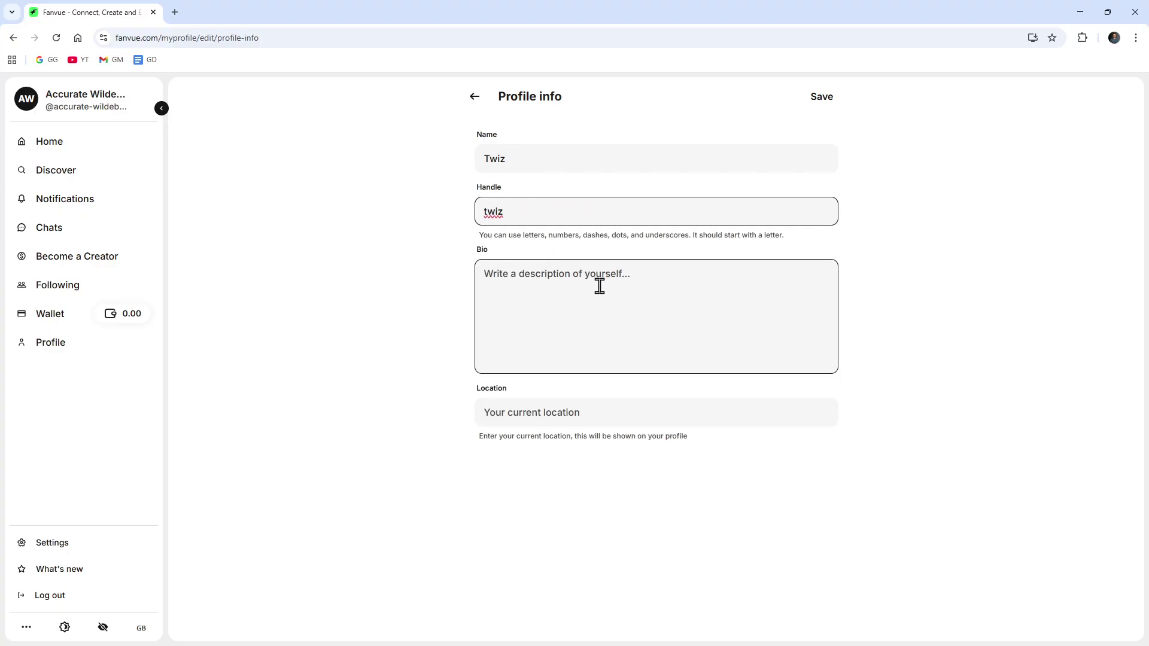
click(824, 98)
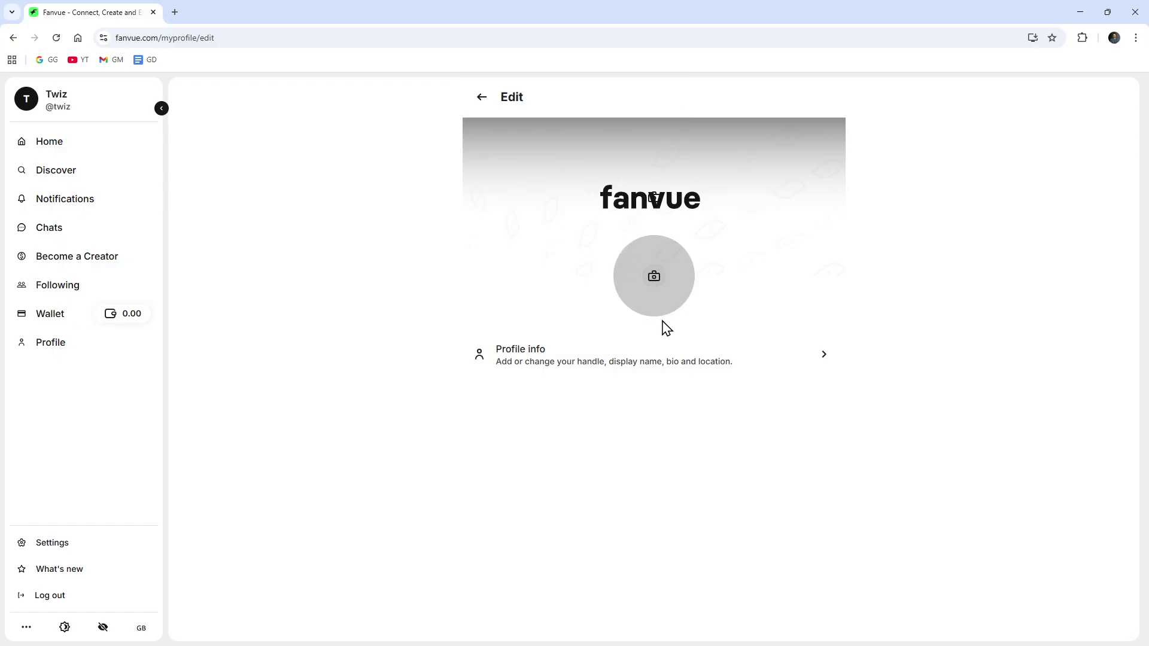
Upload a picture and confirm the crop as the new profile photo
click(649, 274)
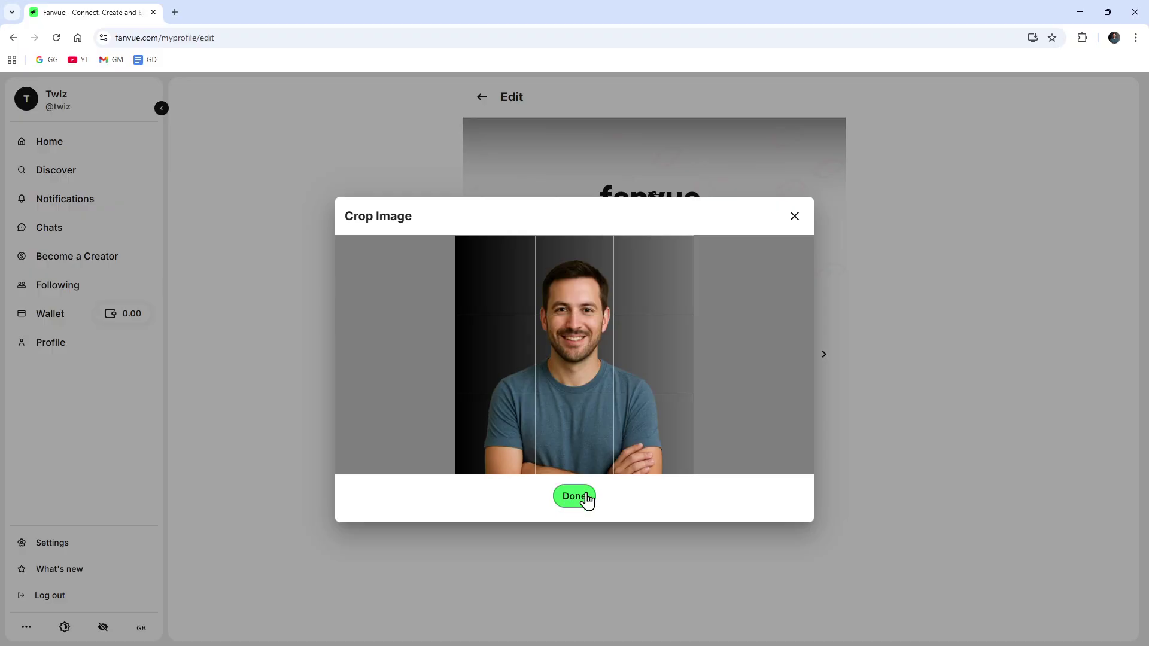
click(586, 497)
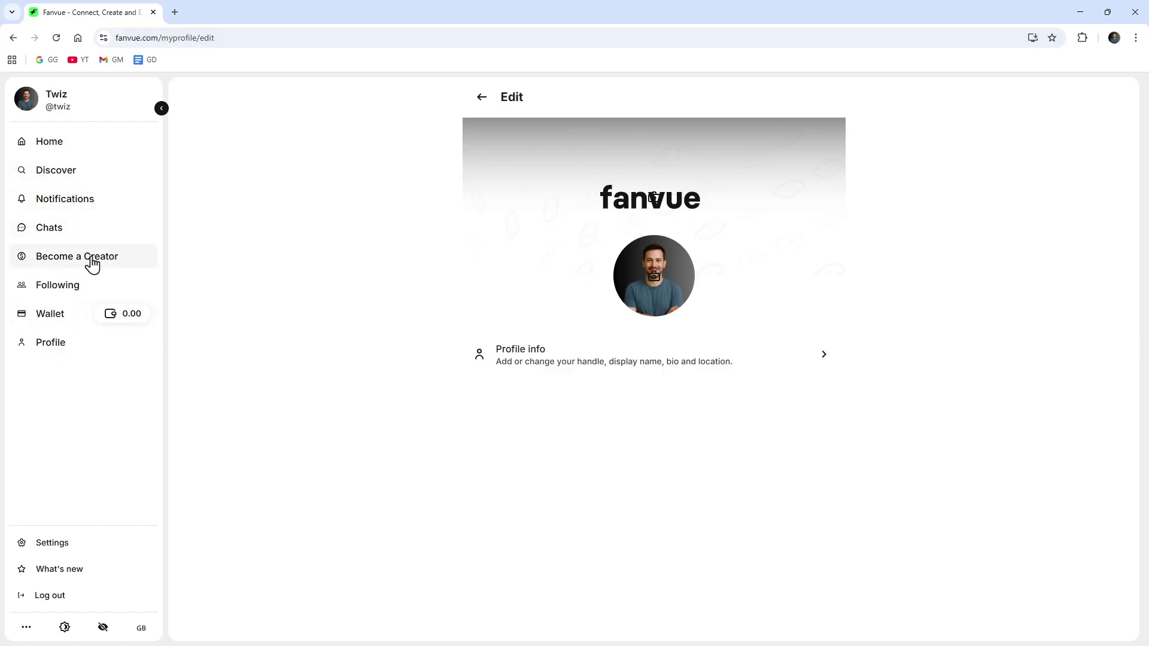
Go to the Wallet page and begin adding a payment card
click(54, 317)
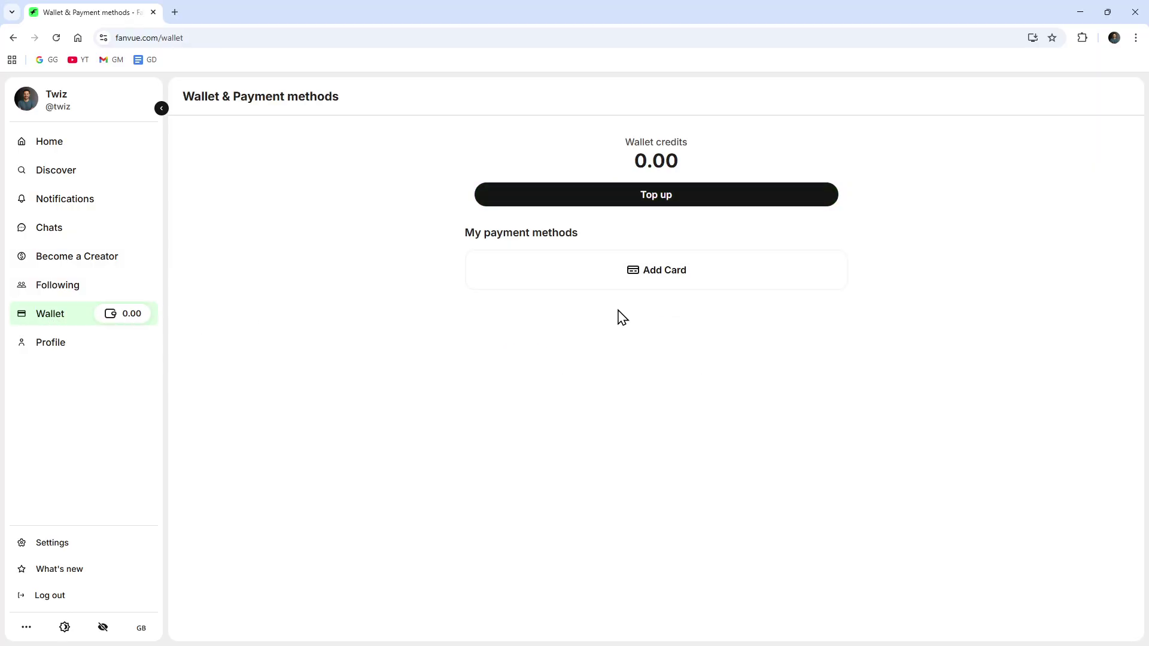
click(678, 287)
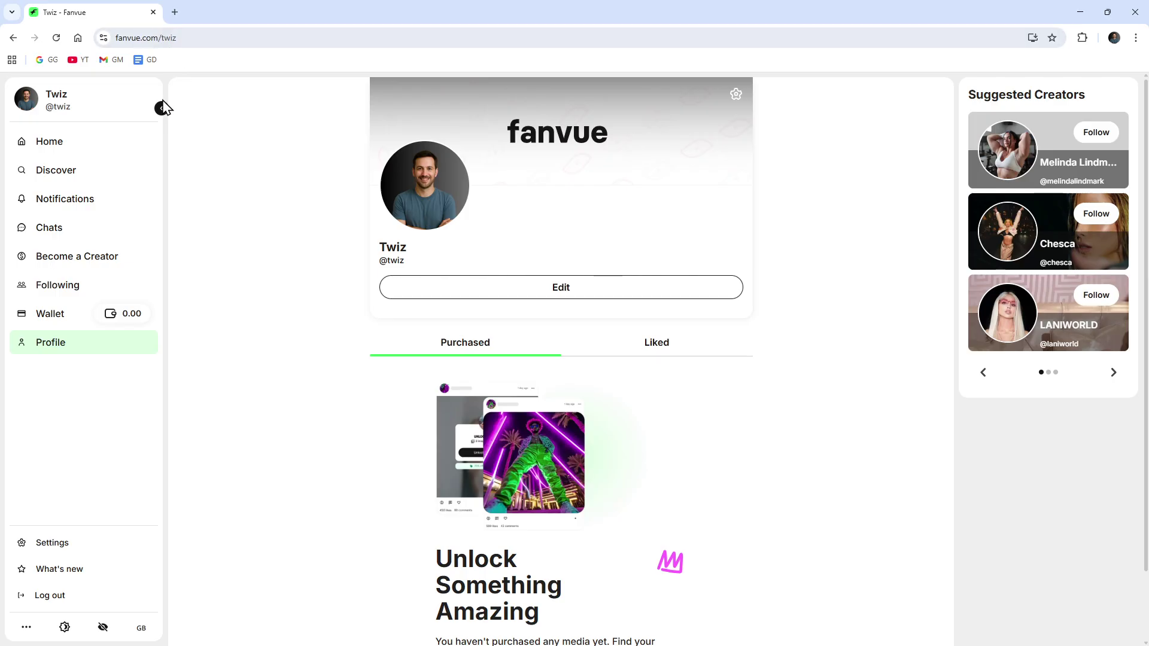
Review subscriptions, transaction history, and wallet and payment methods under Payments, then open followed accounts
click(67, 543)
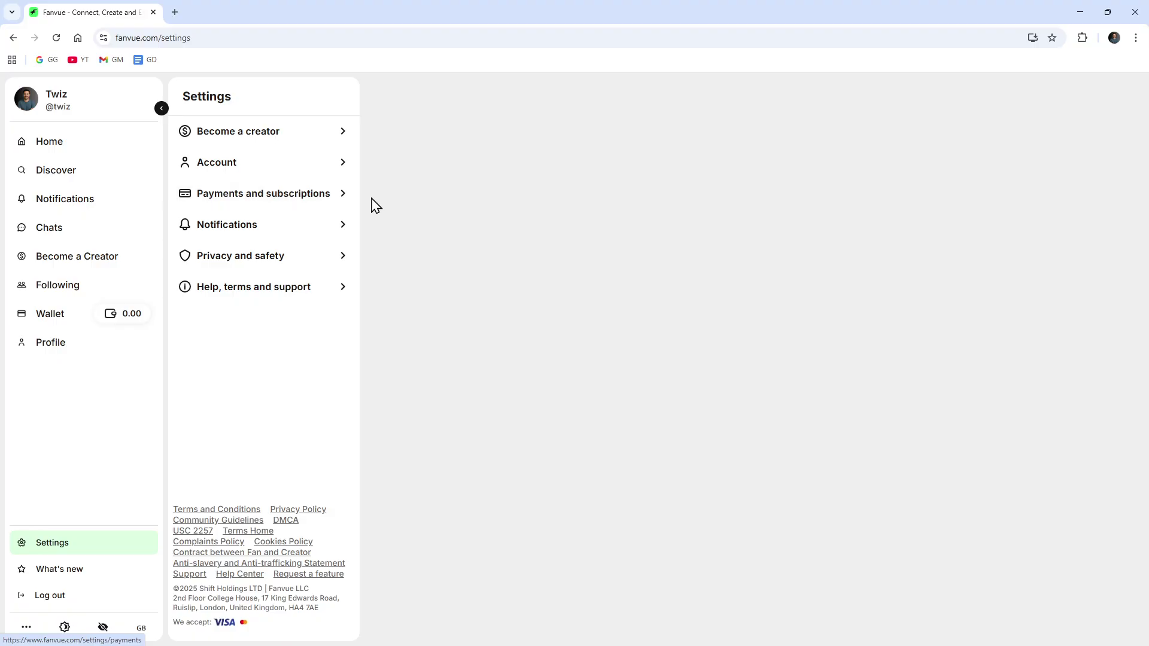
click(318, 199)
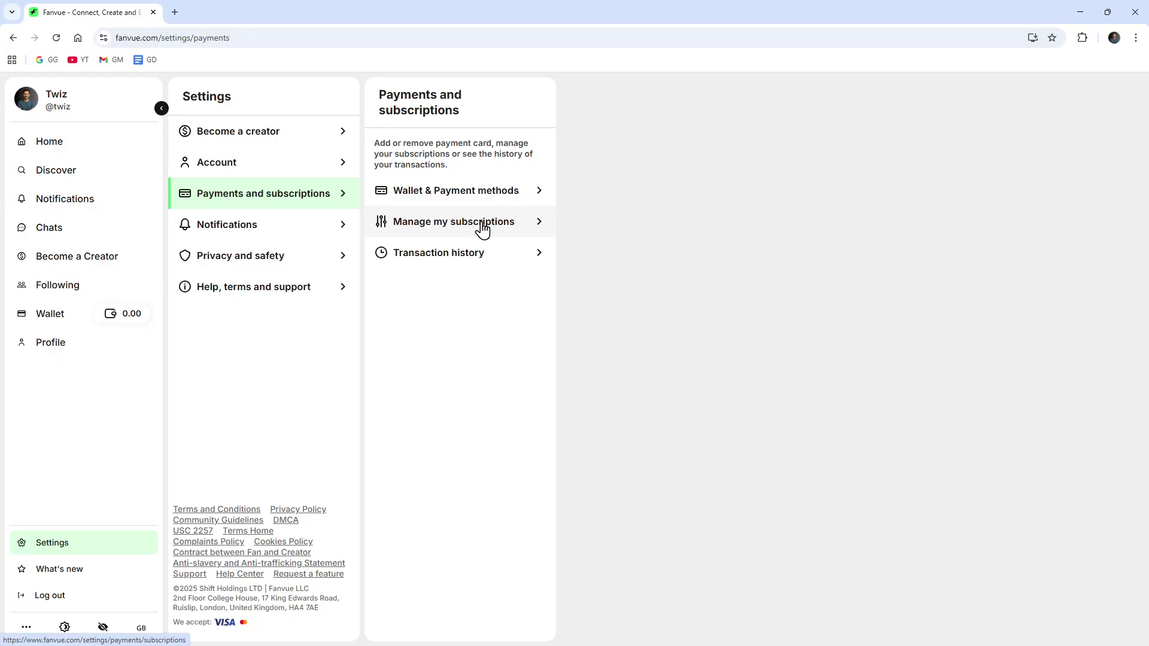
click(525, 219)
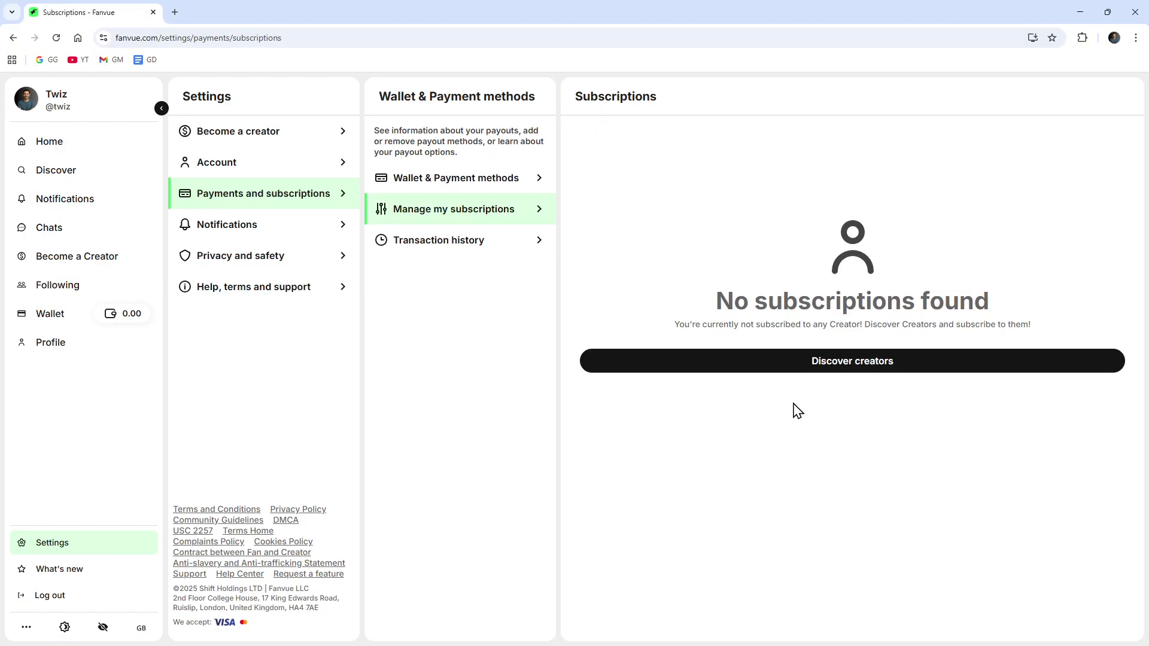
click(477, 251)
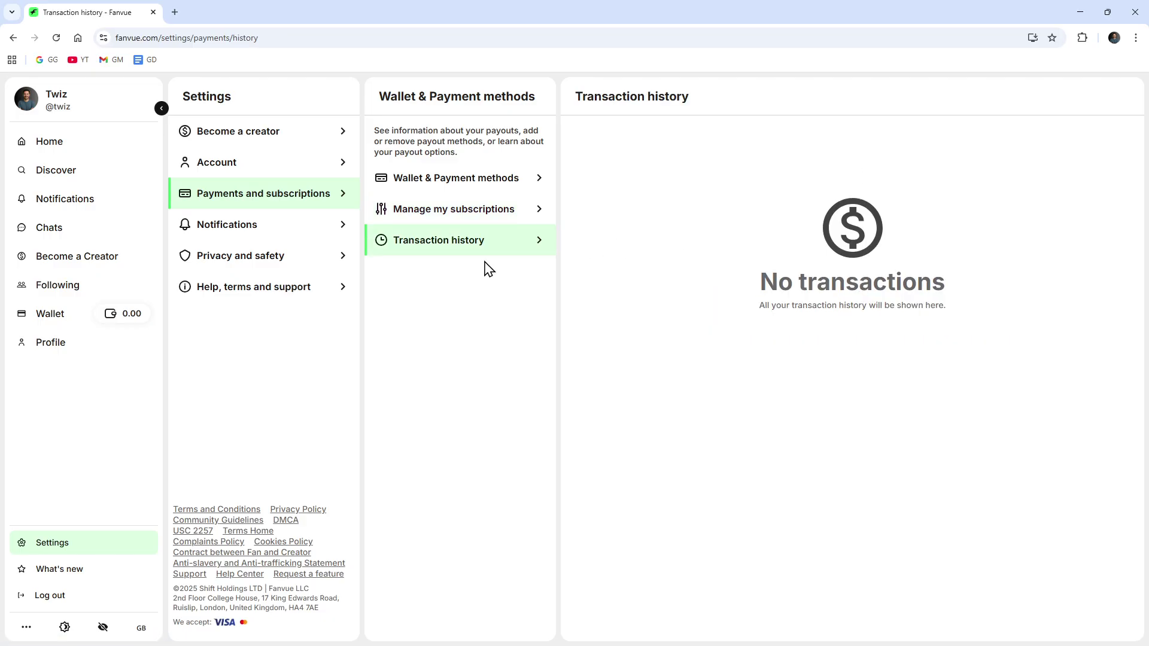
click(470, 180)
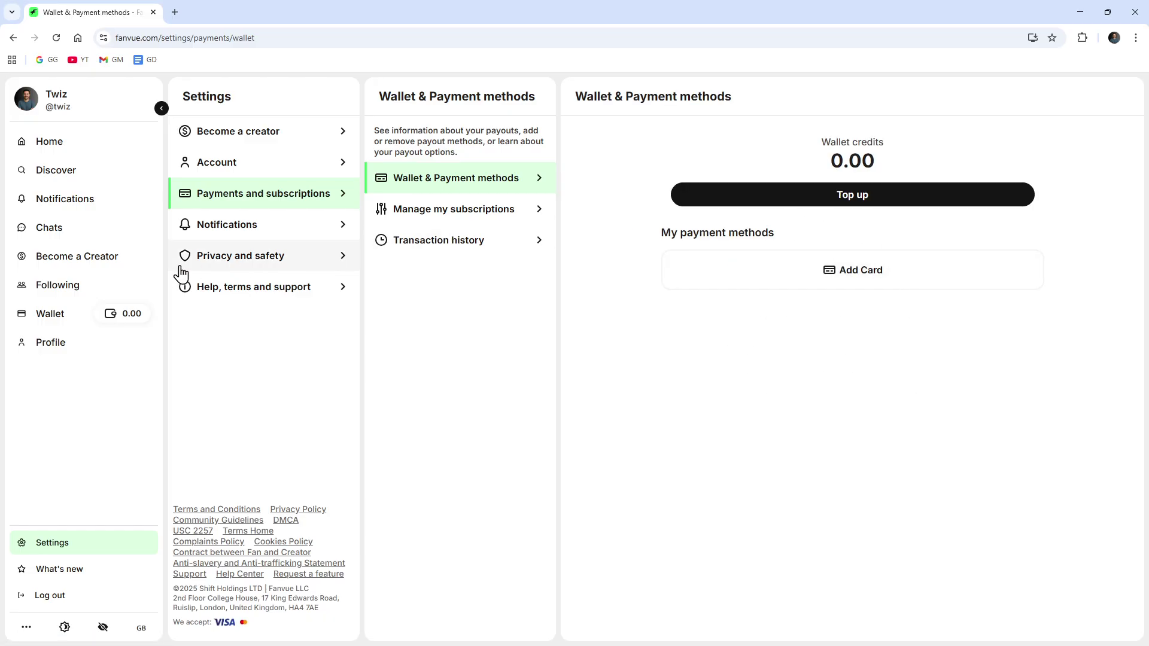
click(107, 297)
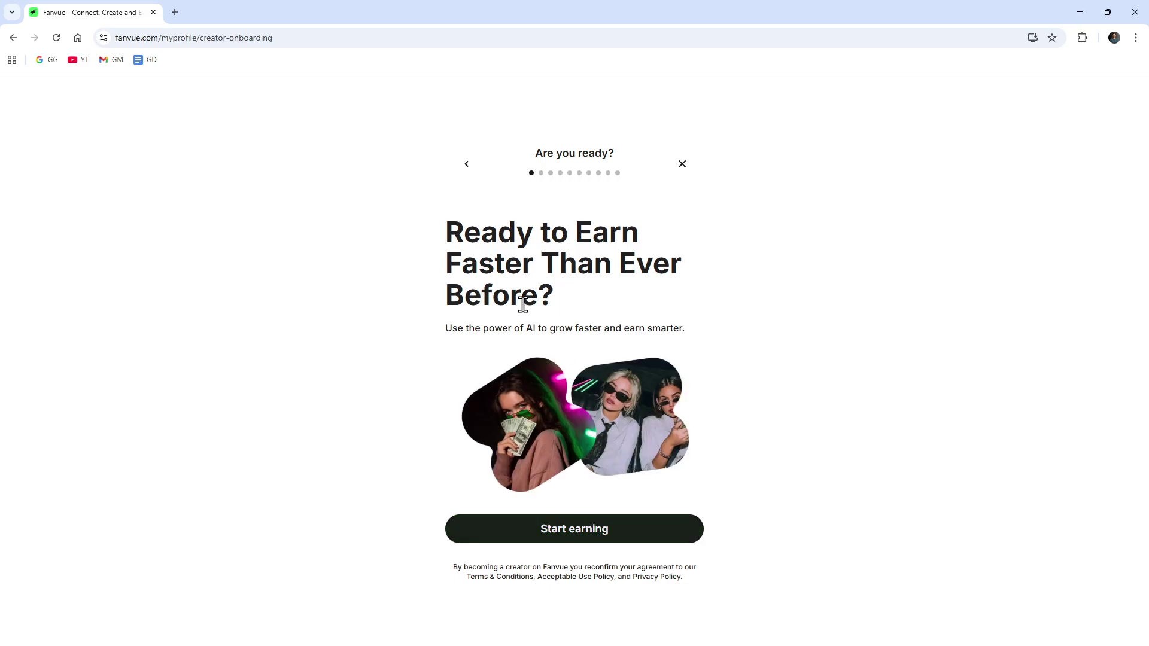
Start creator onboarding, skip the referral code, keep Australia, and choose AI Created content
click(585, 530)
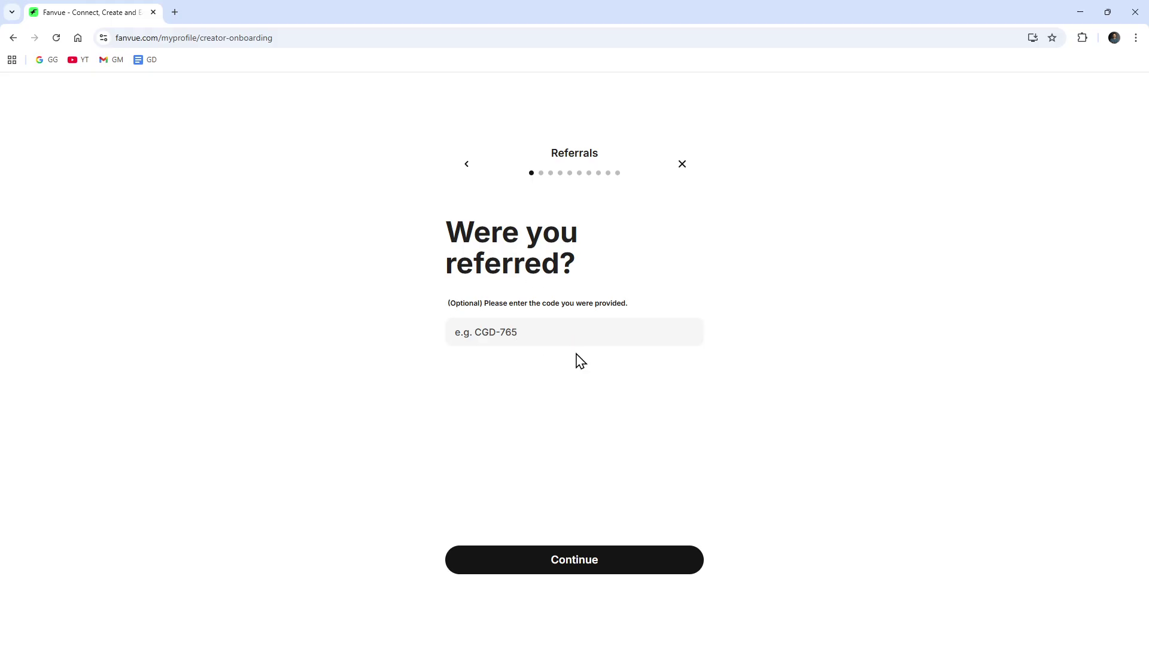
click(549, 562)
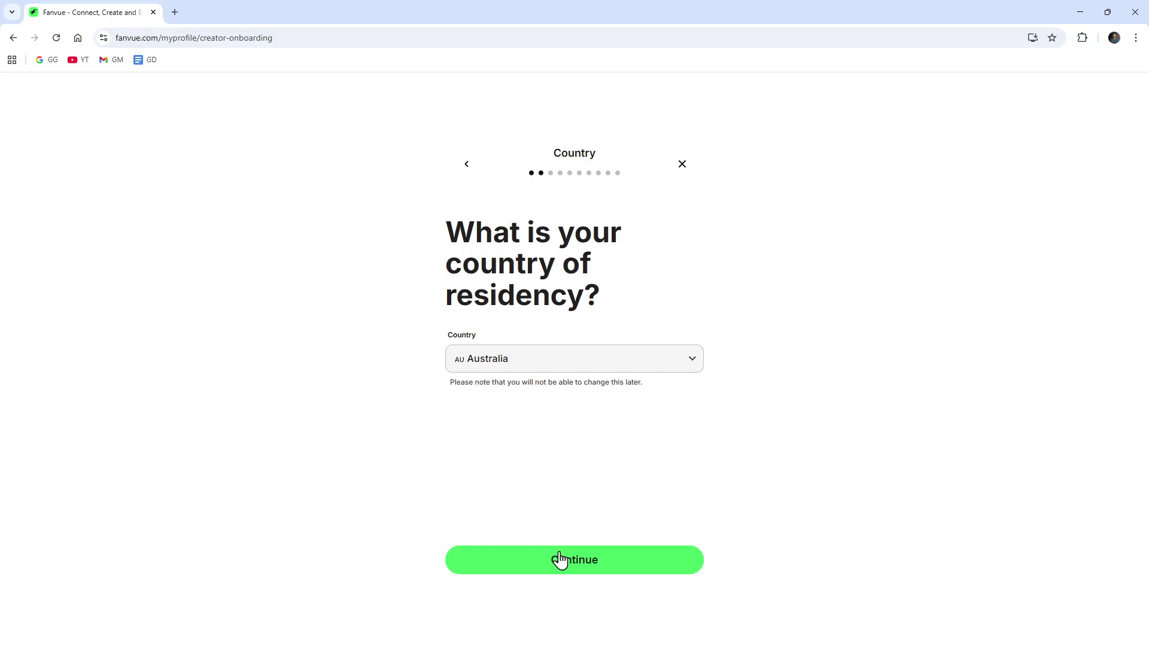
click(561, 560)
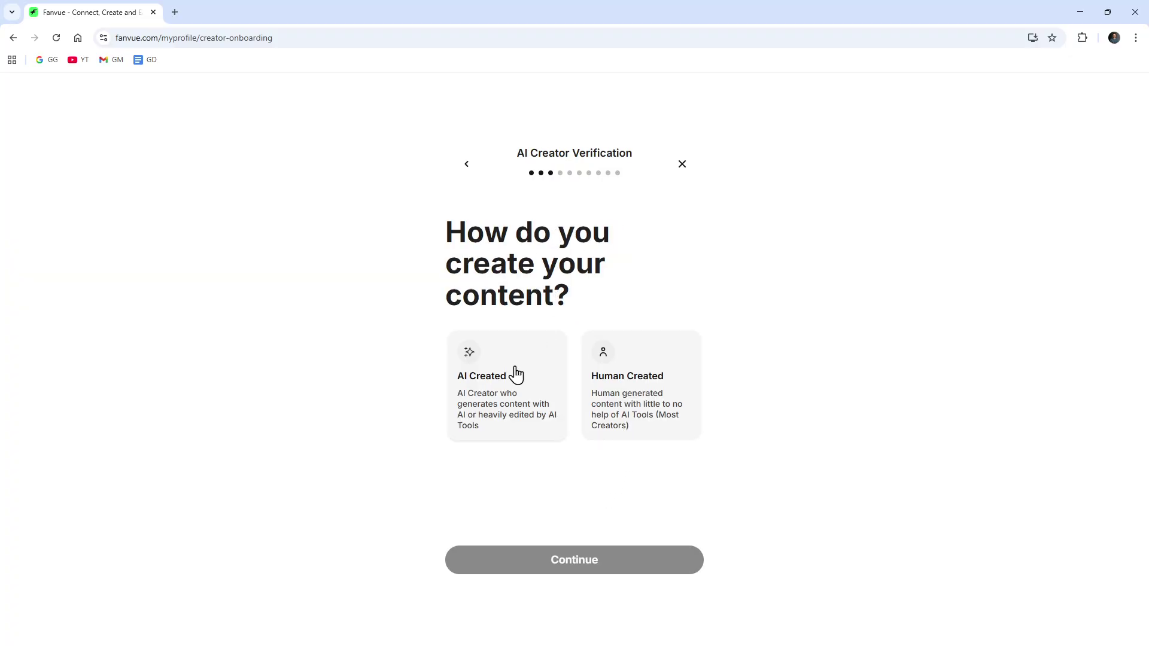
click(462, 414)
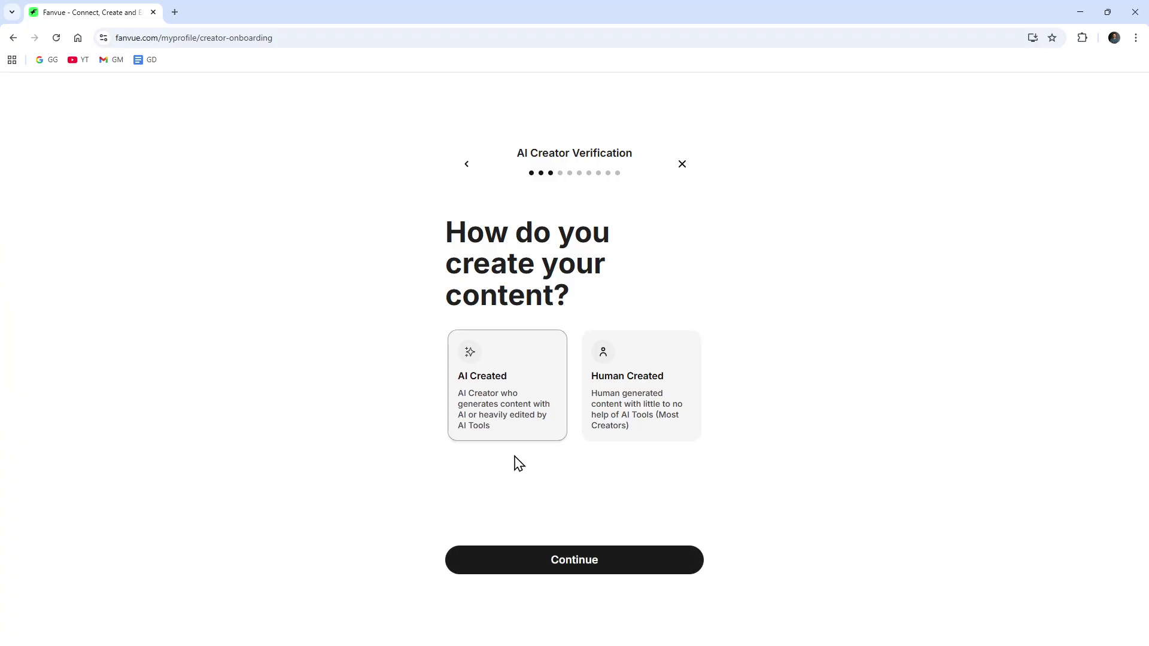
click(562, 565)
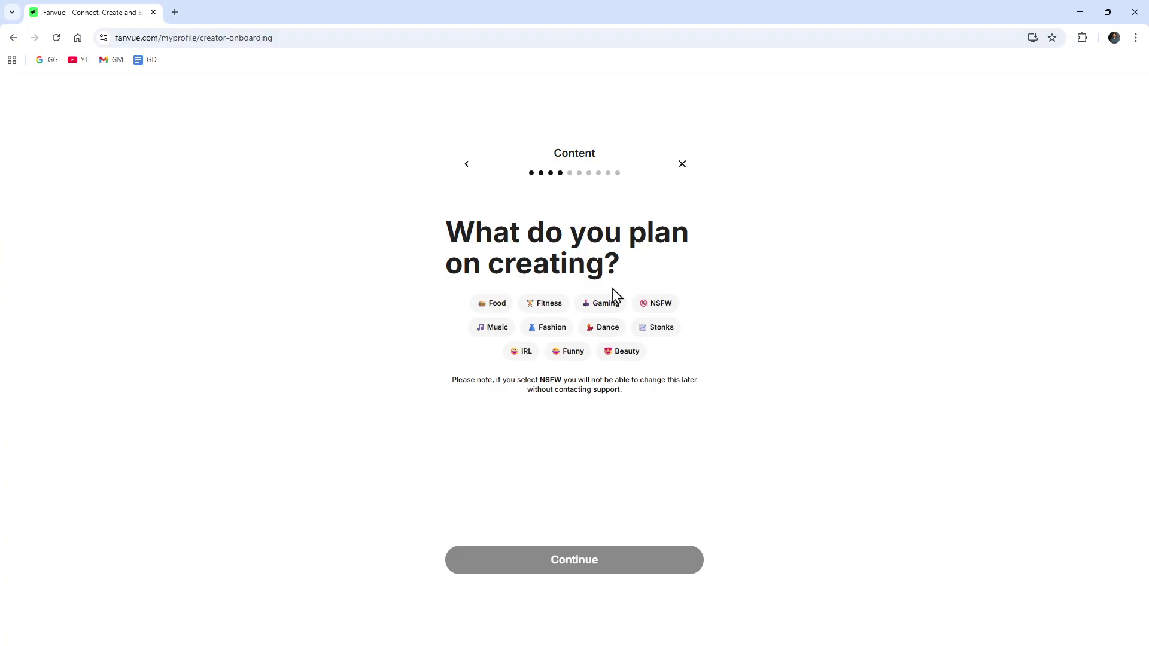
Pick the Funny category, keep the Twiz name and handle, and accept the $9.99 price
click(566, 352)
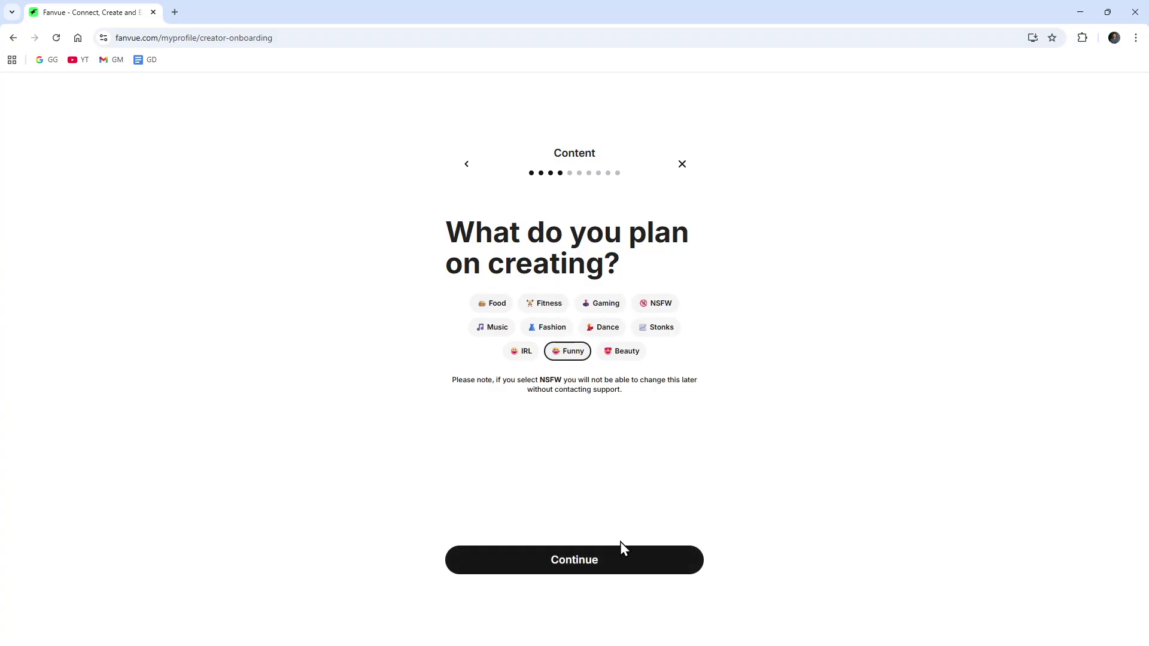
click(654, 551)
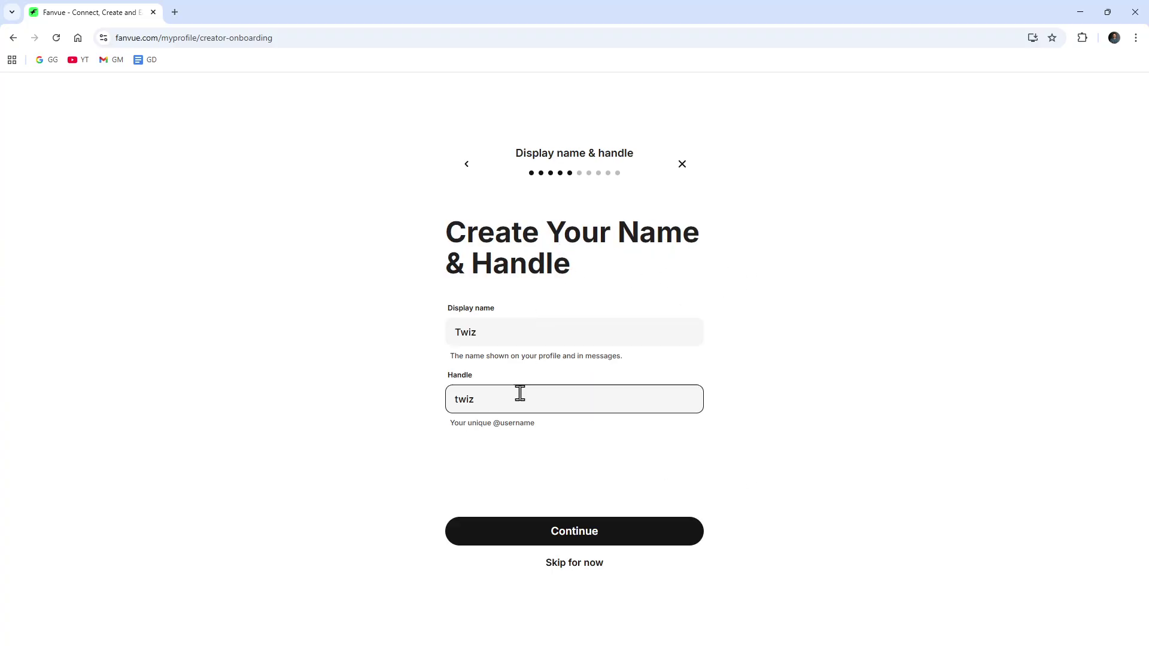
click(613, 529)
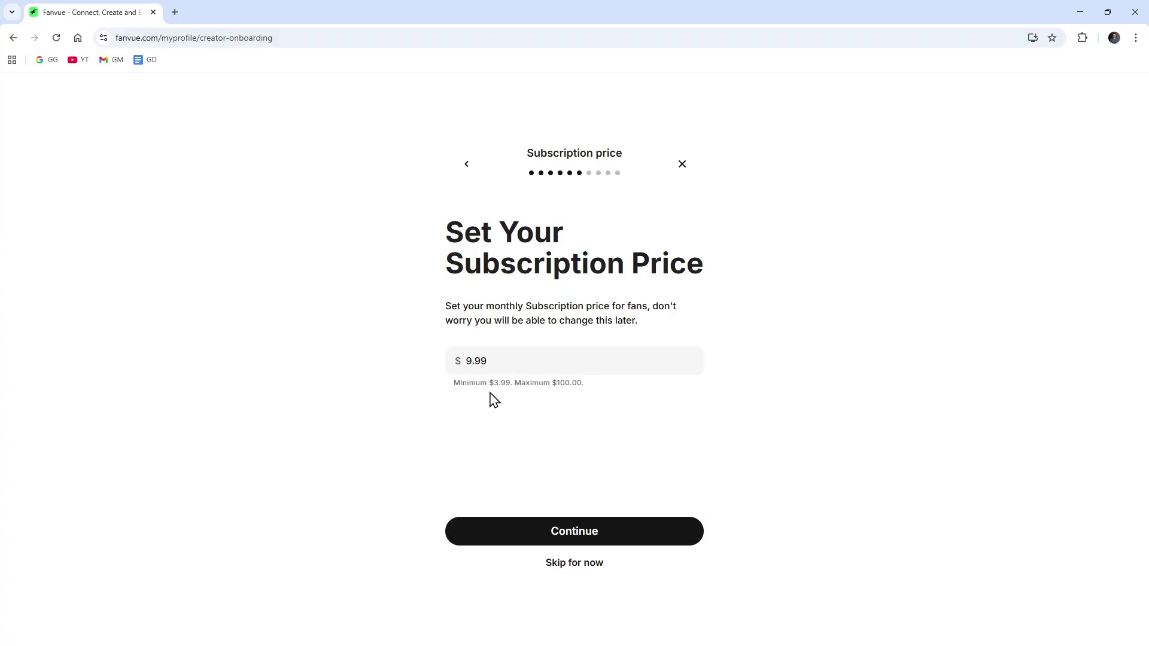
click(467, 361)
click(592, 529)
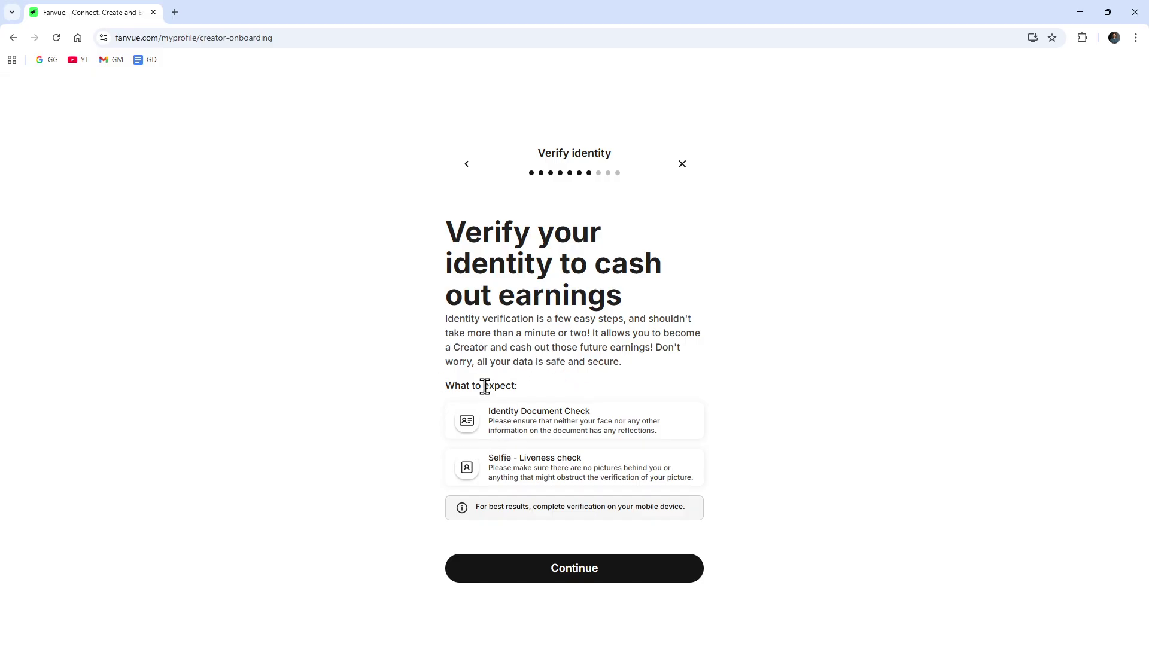
drag(480, 385, 517, 385)
click(515, 385)
Proceed to Ondato's verification and copy the link for continuing on a phone
click(620, 577)
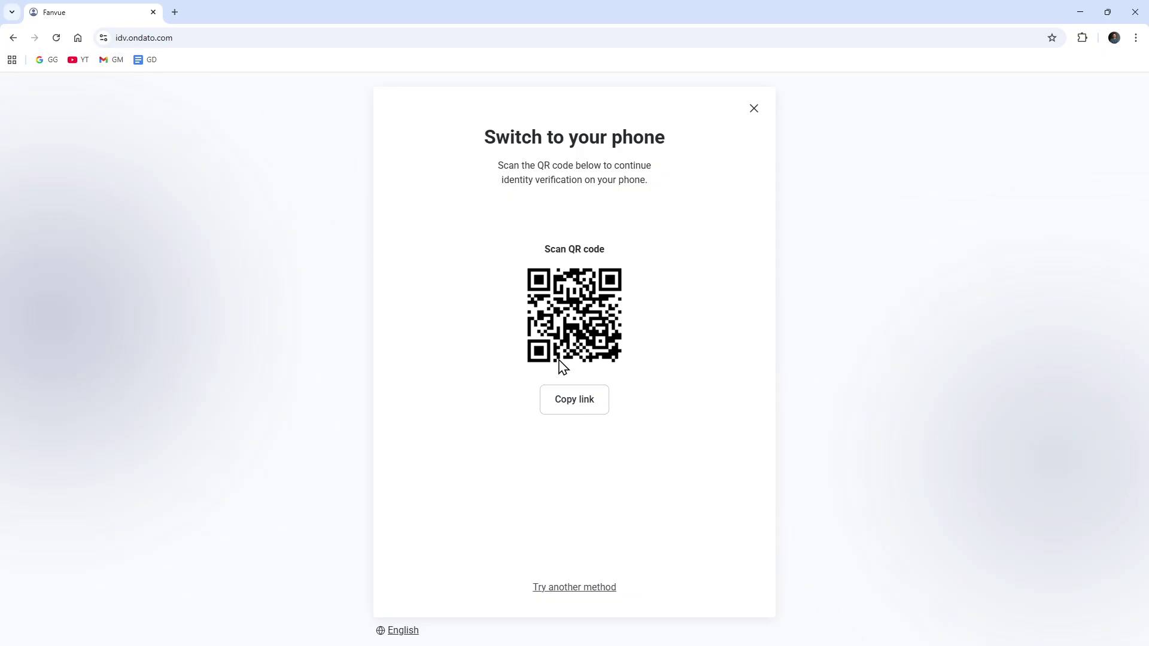
click(565, 404)
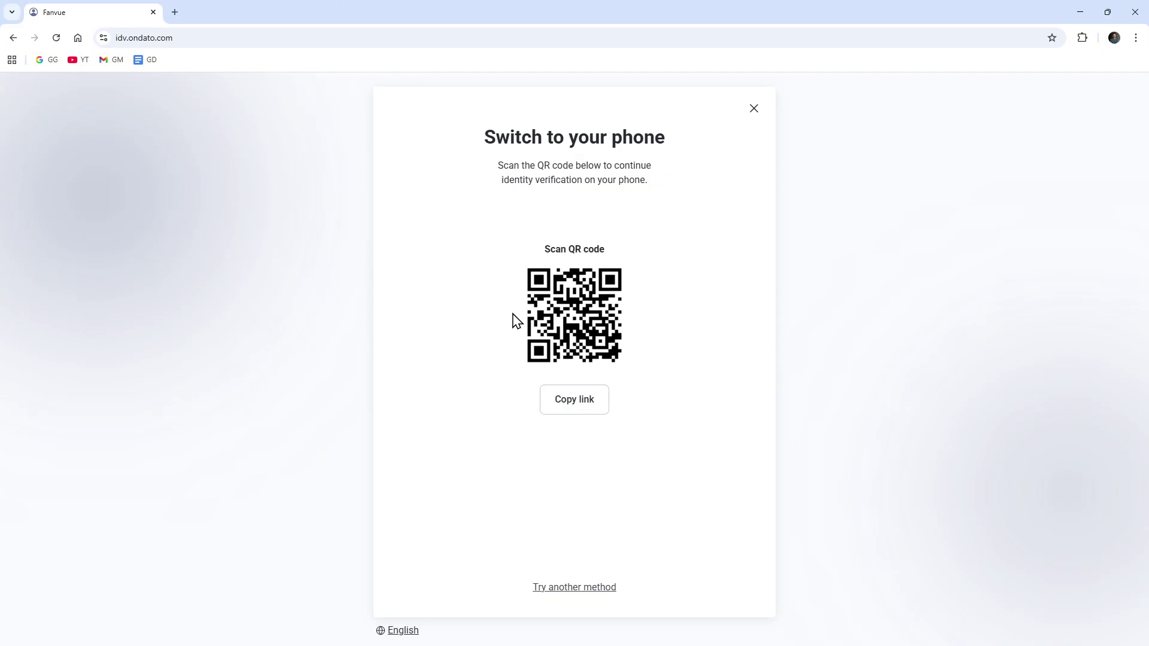